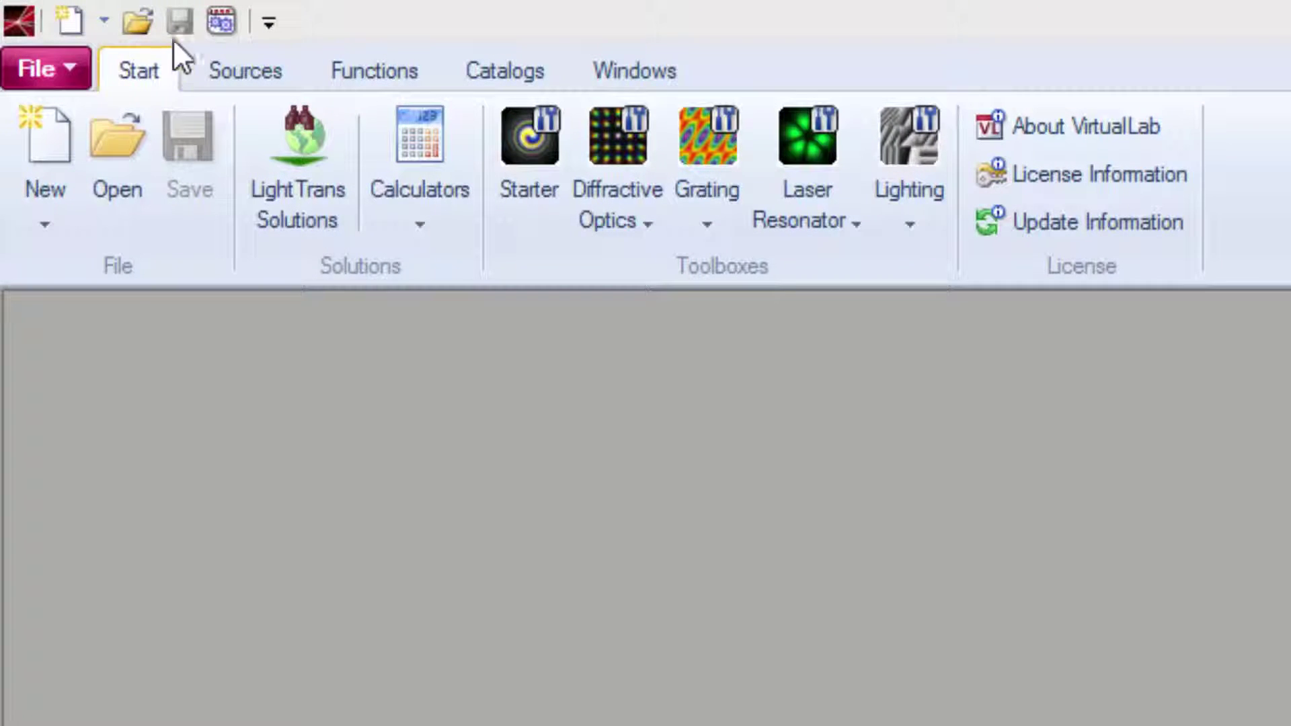
Open the ABCD Law Calculator and select the input Gaussian beam's phase radius value.
click(424, 144)
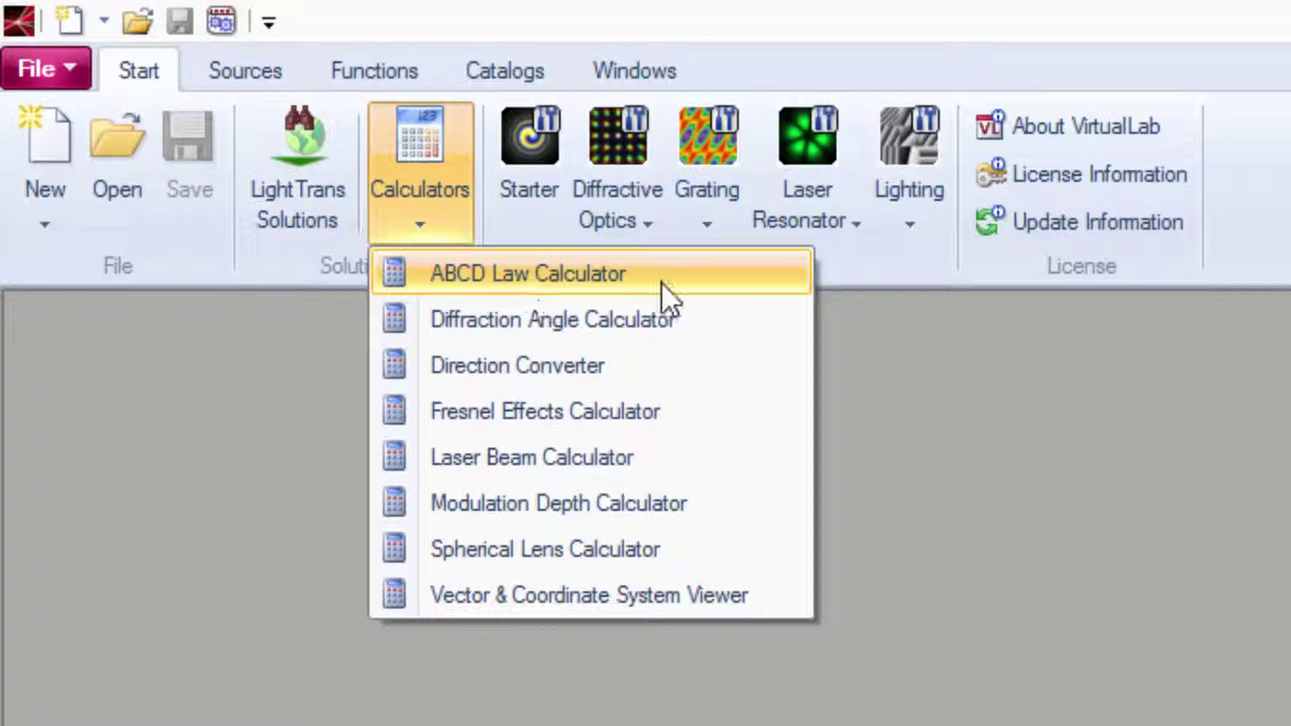
click(728, 281)
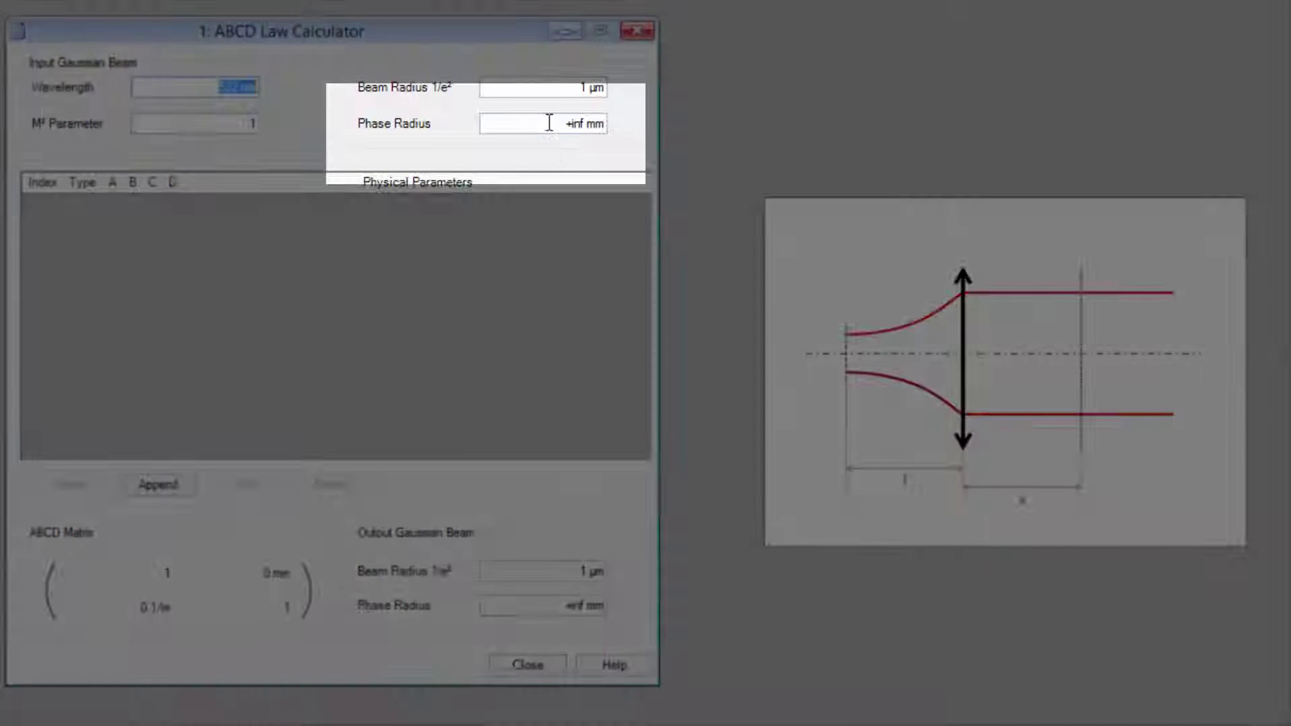
click(517, 153)
drag(550, 123, 608, 123)
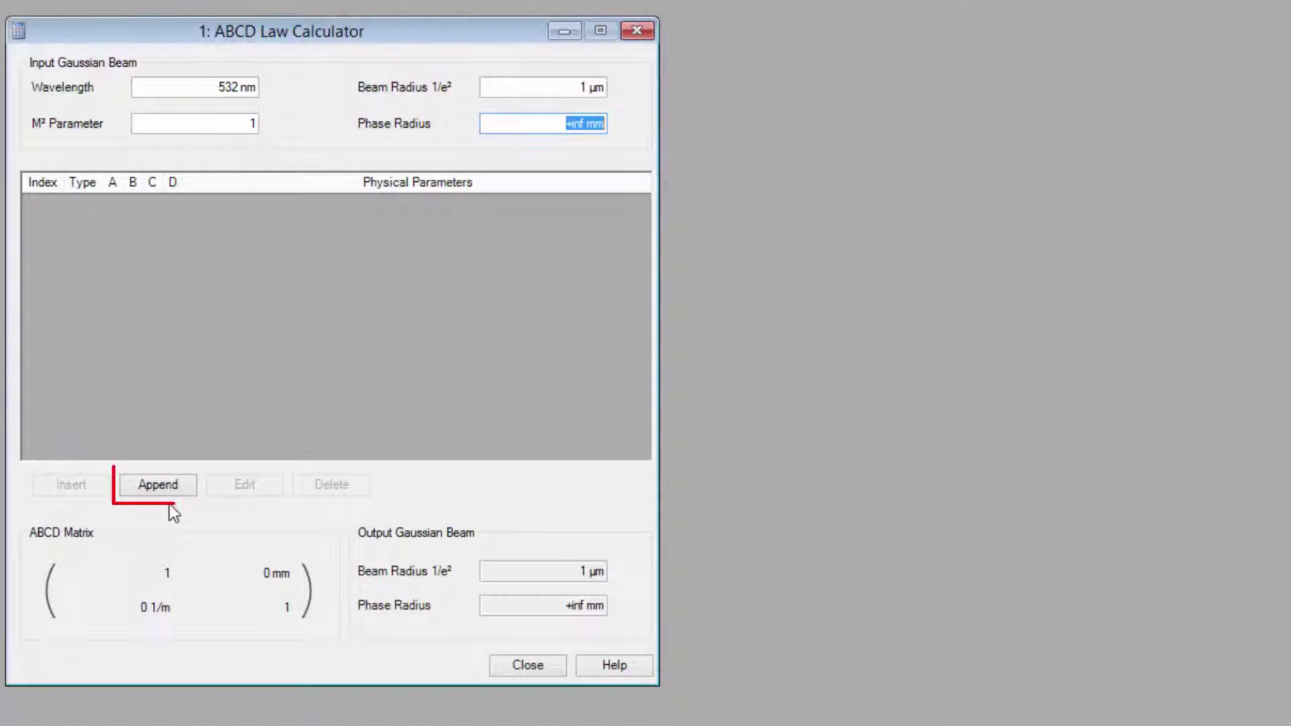
Append a Free Space element with a geometrical distance of 200 mm to the calculator's element list.
click(179, 496)
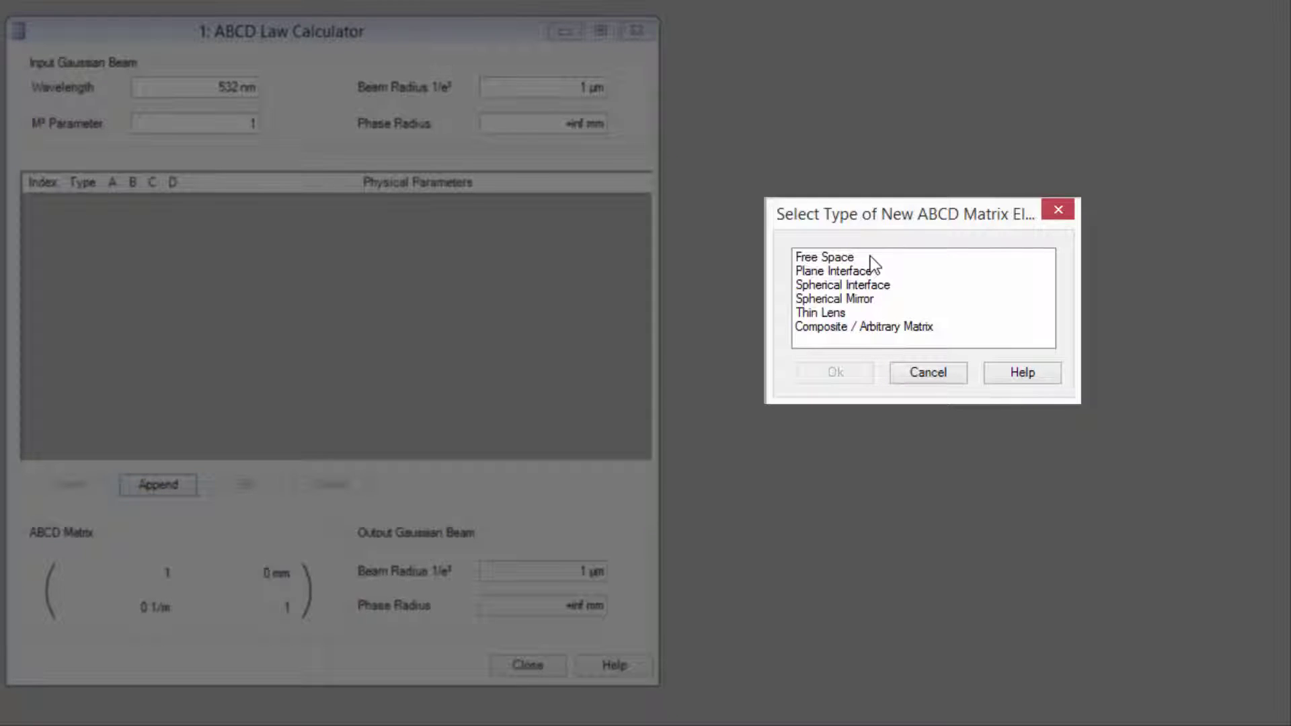
click(850, 256)
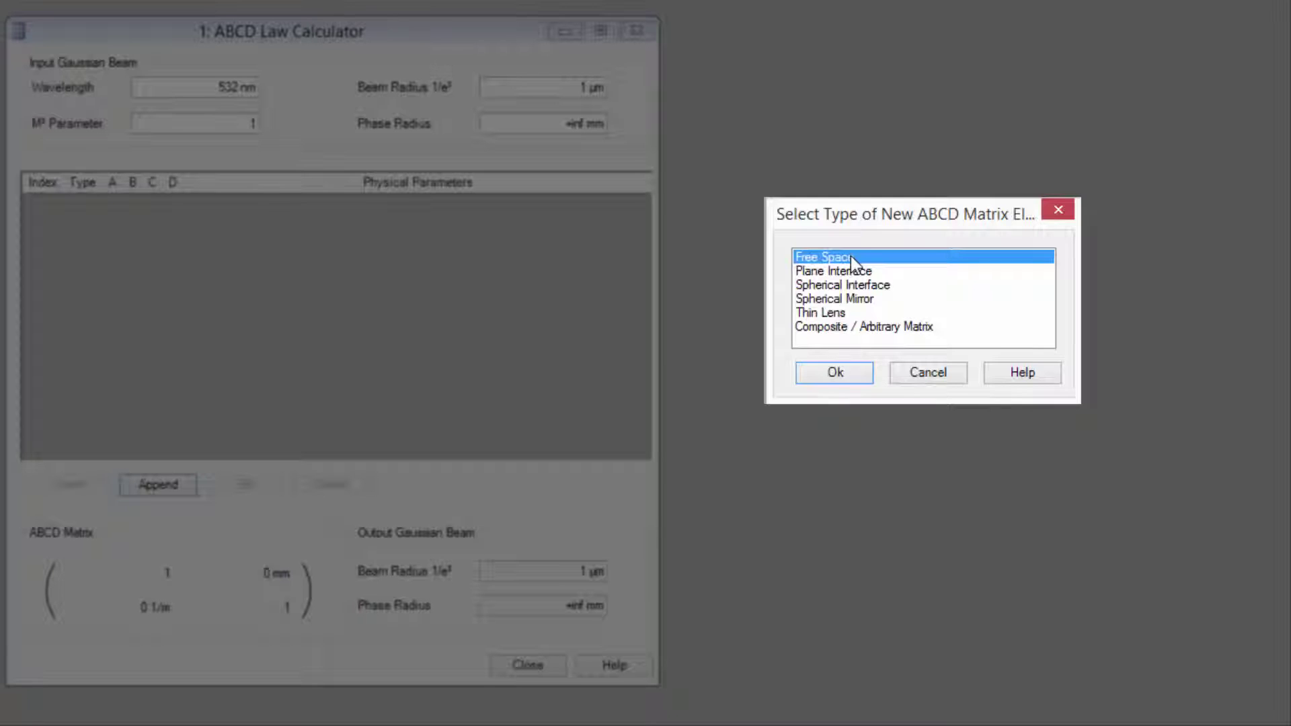
click(844, 369)
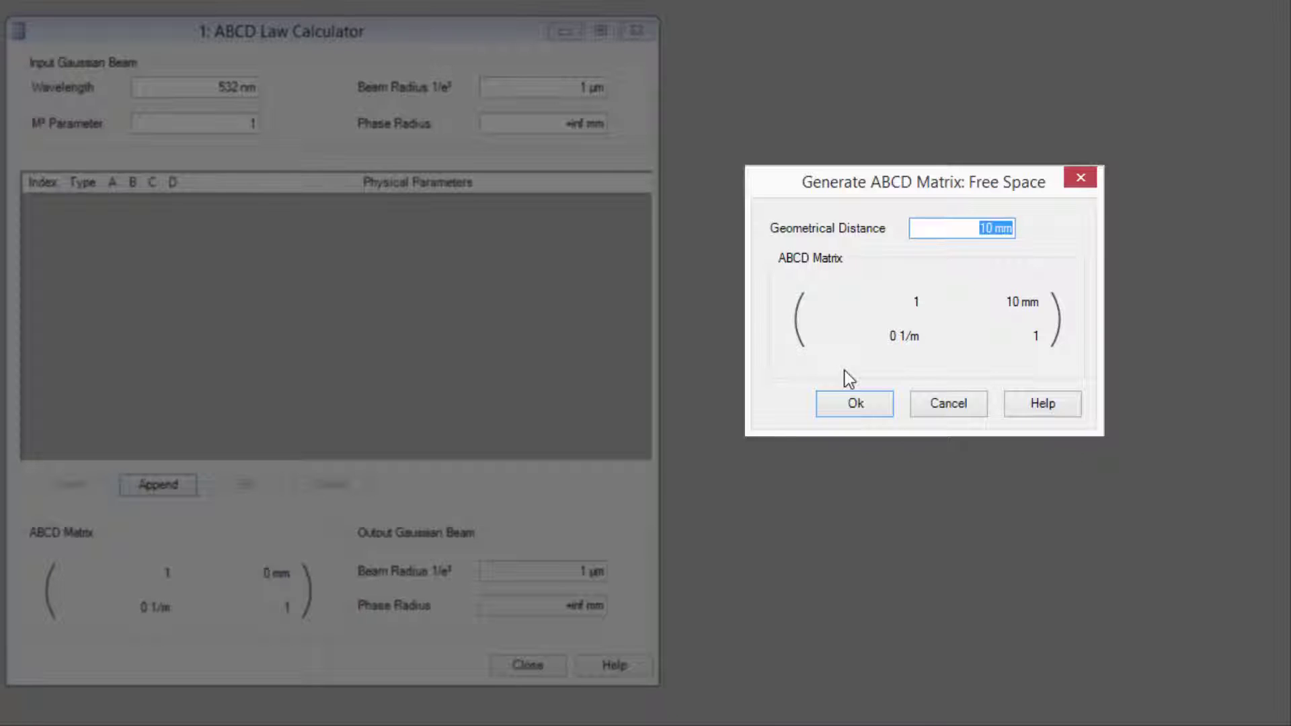
text(200mm)
click(869, 409)
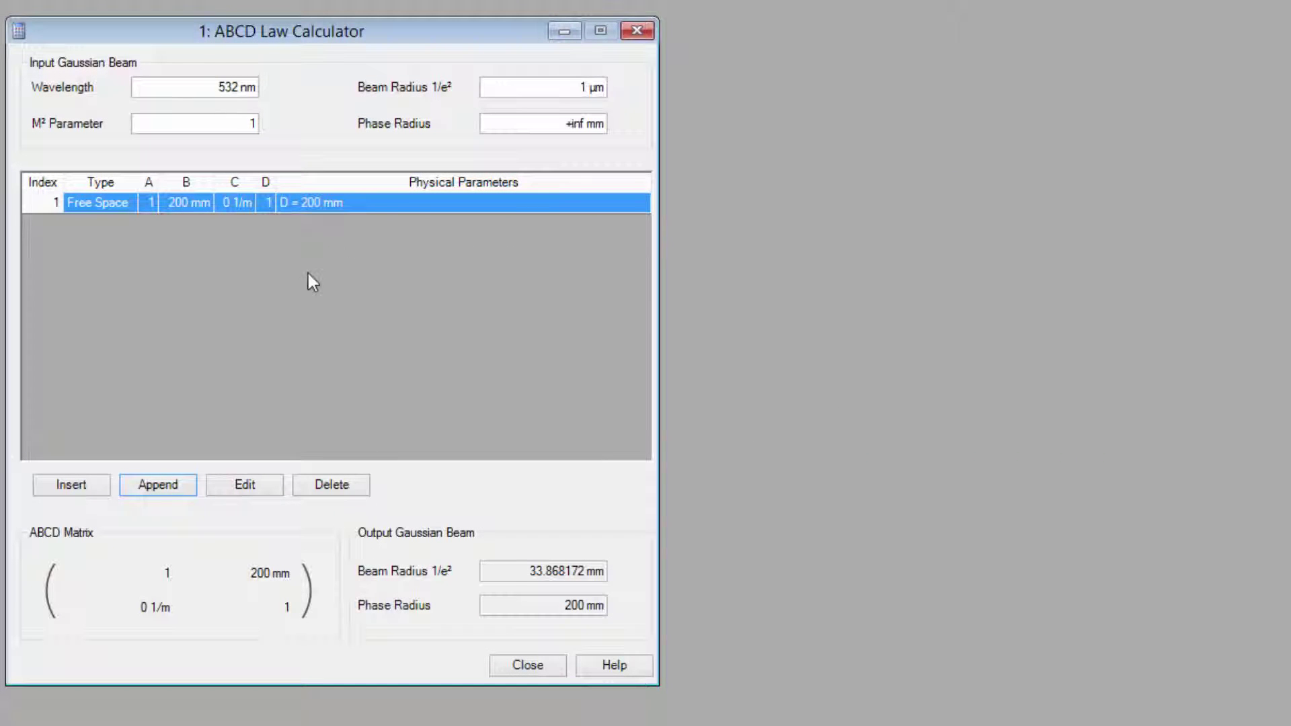
Append a Thin Lens element with a focal length of 200 mm after the free space.
click(175, 483)
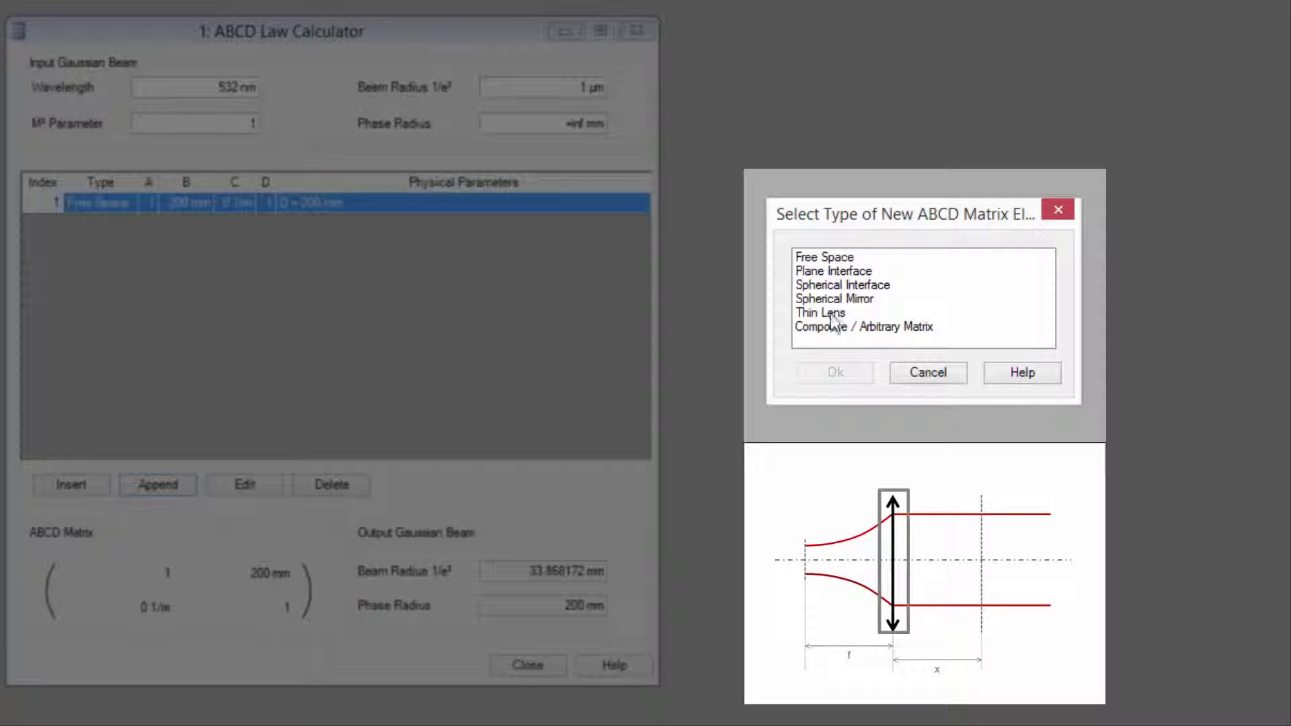
double_click(831, 314)
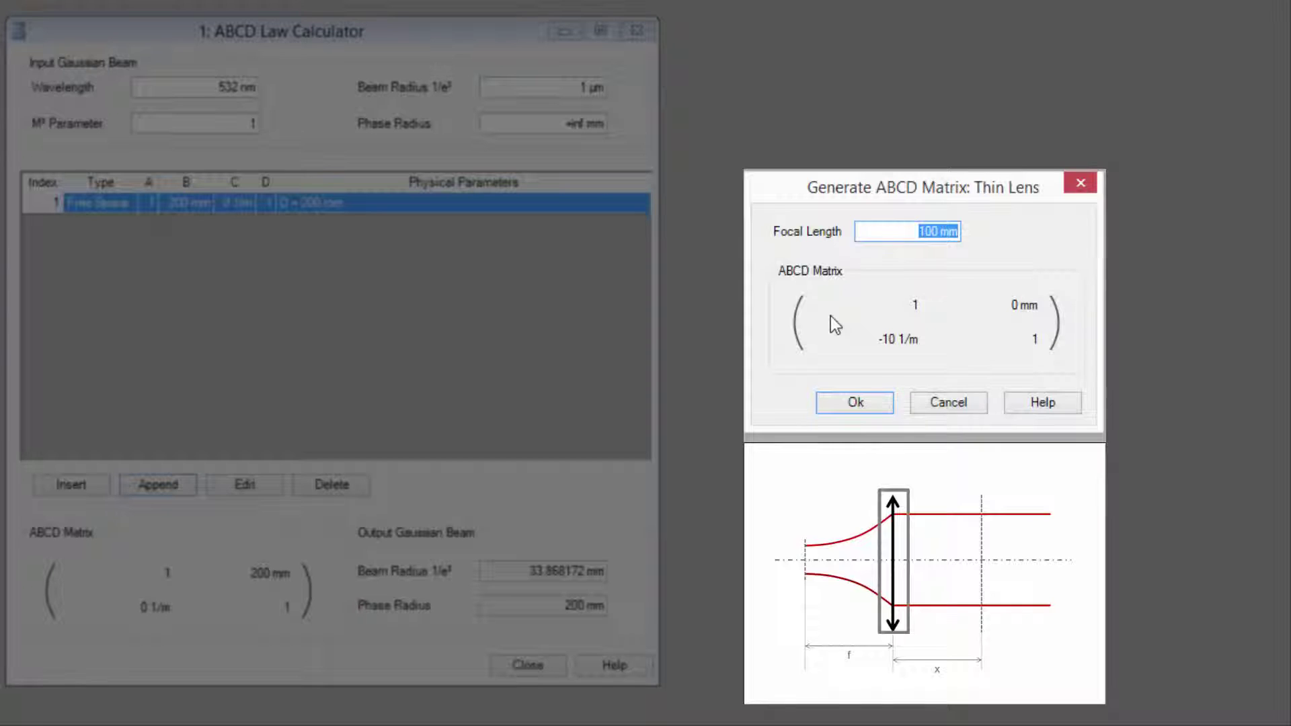
text(200mm)
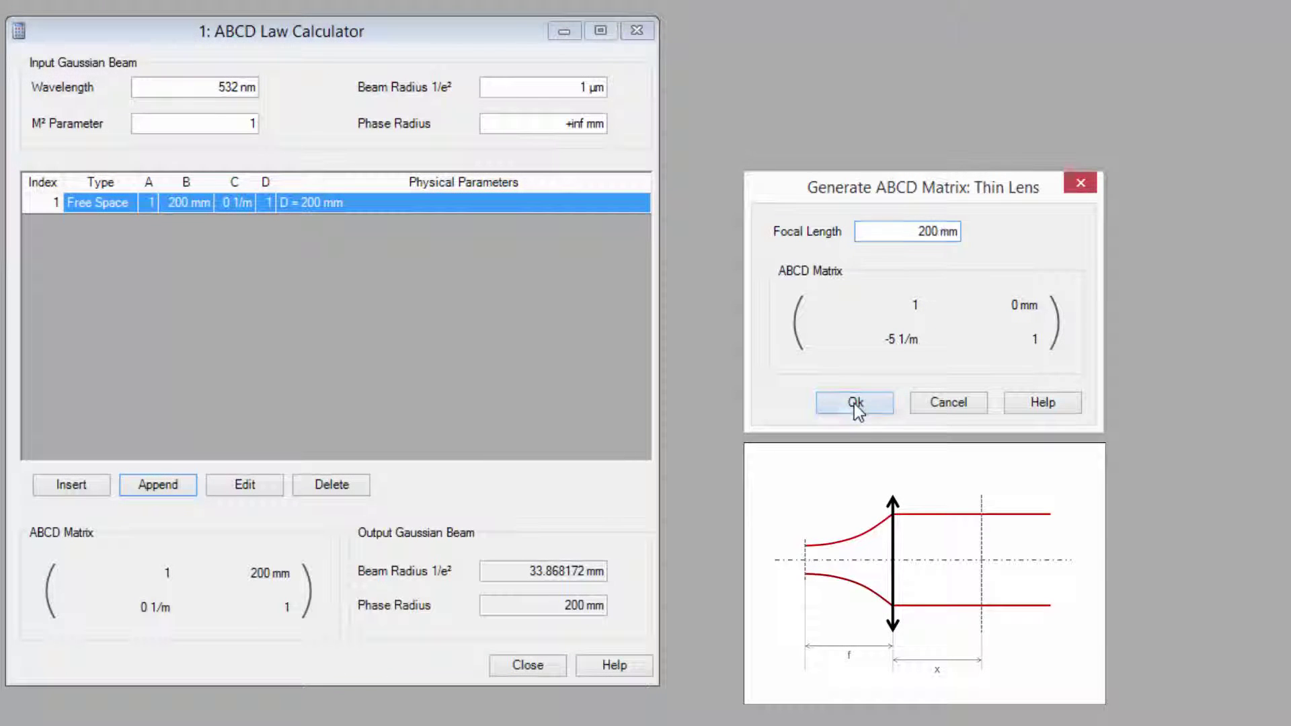
click(854, 403)
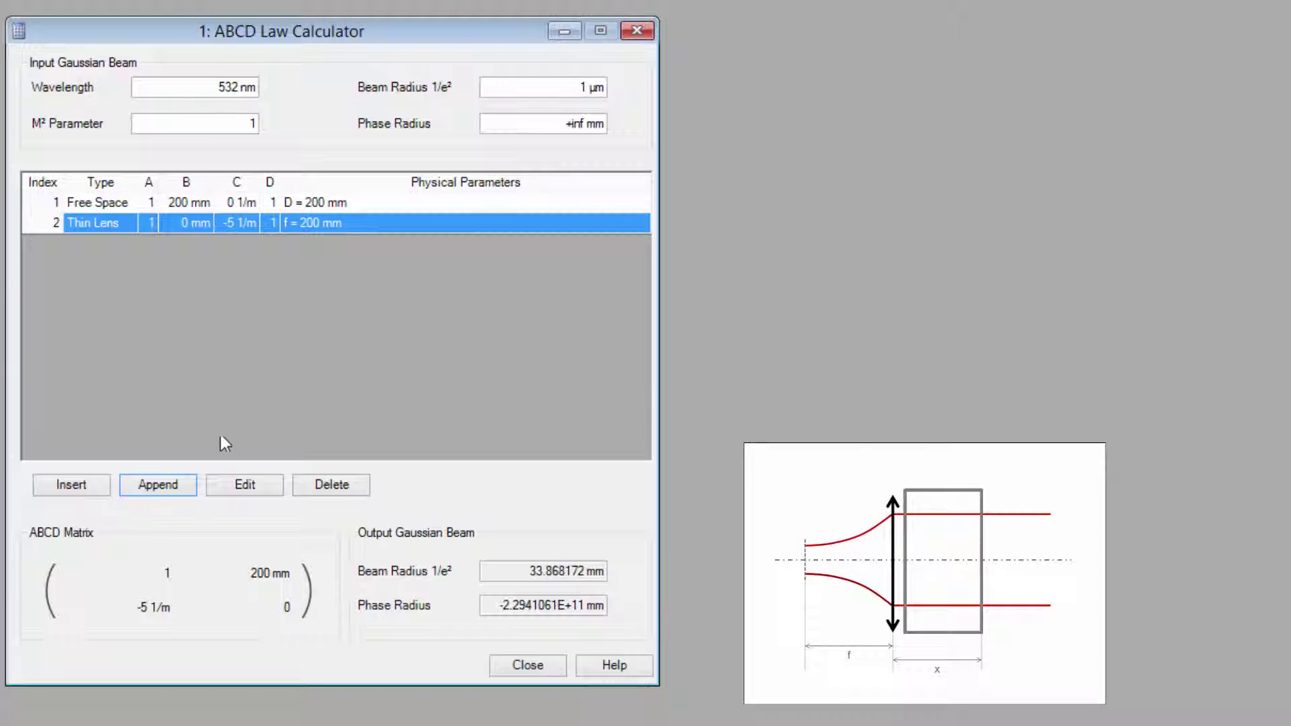
Append a second Free Space element behind the lens with a geometrical distance of 100 mm.
click(178, 494)
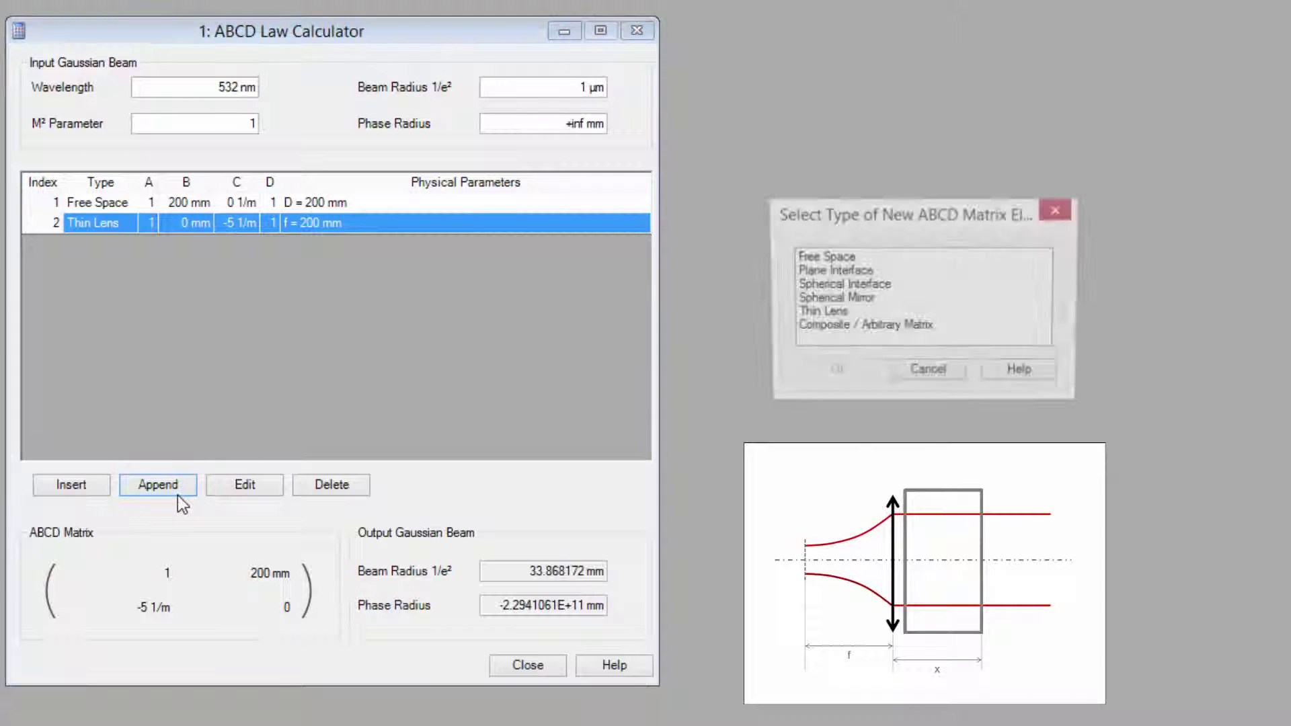
click(841, 260)
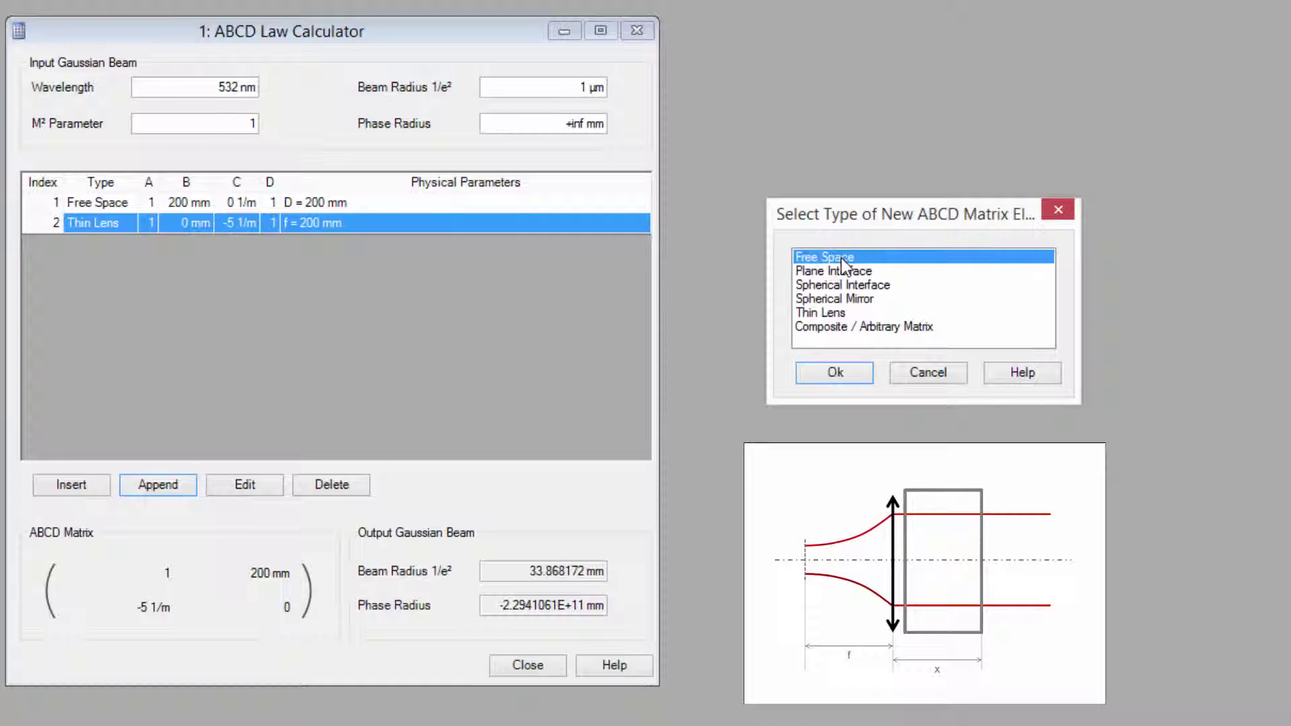
click(835, 373)
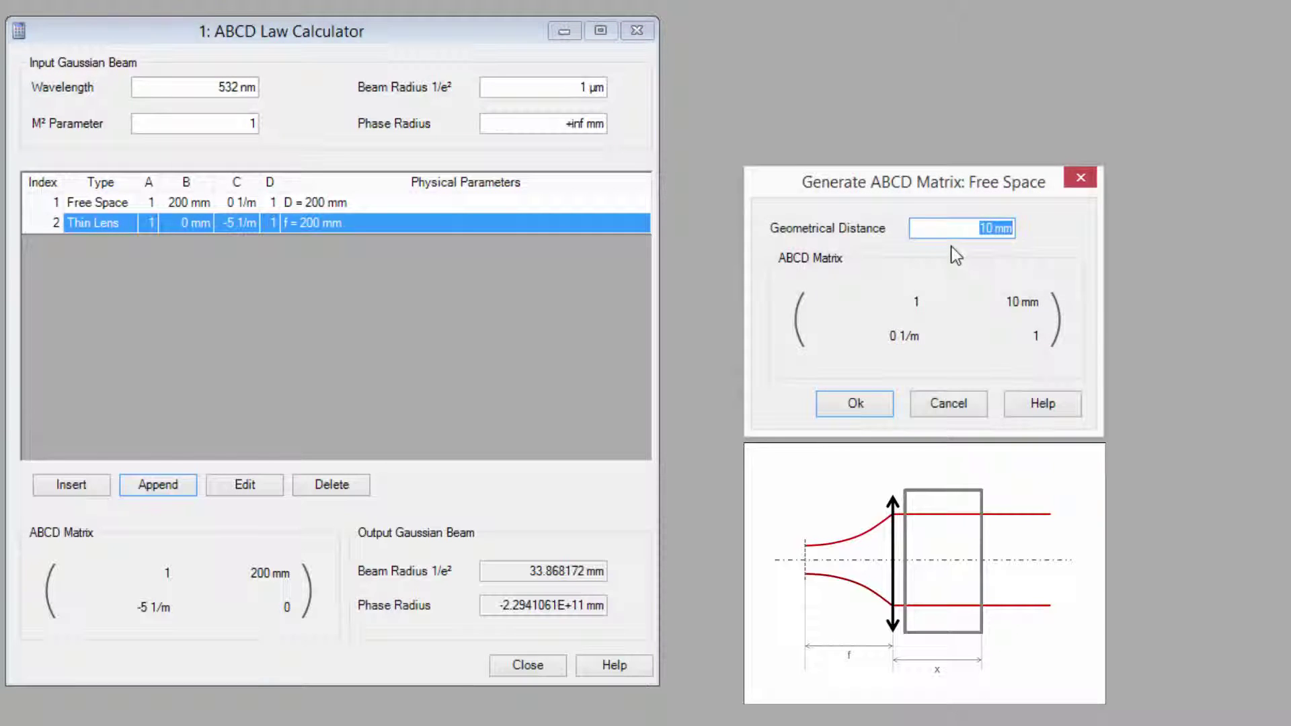
text(100mm)
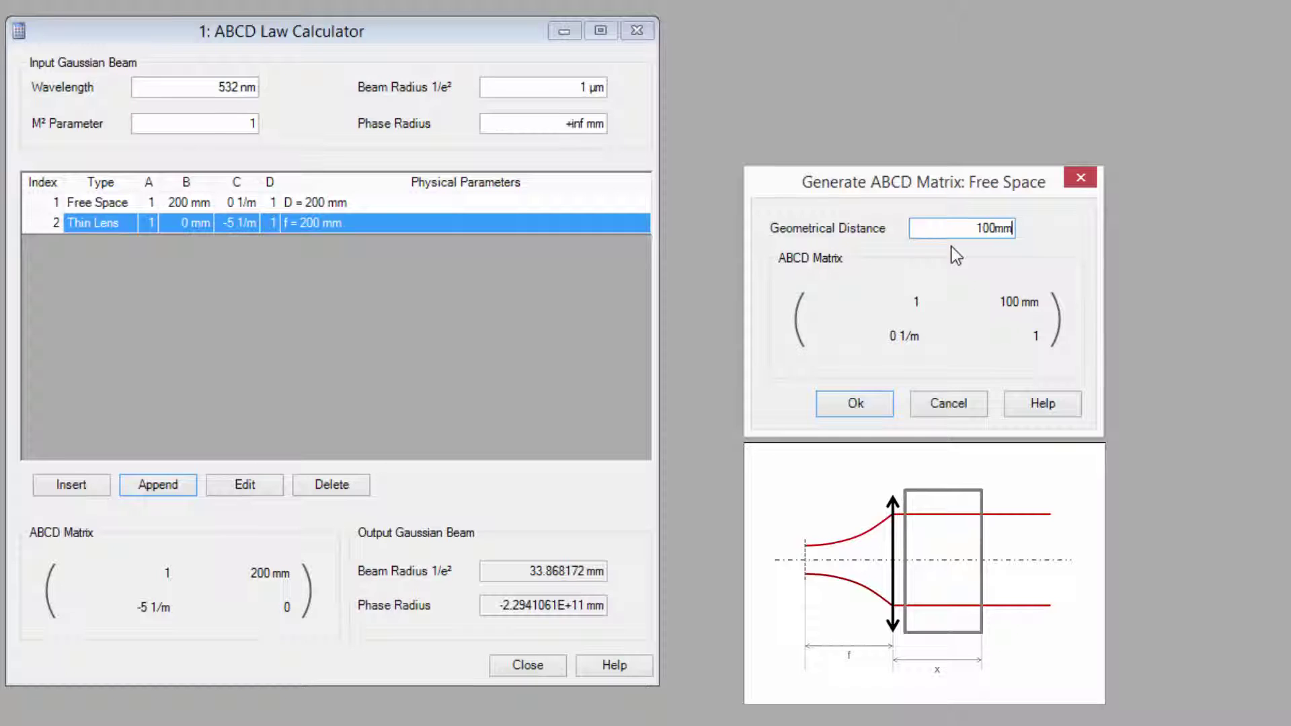
key(Return)
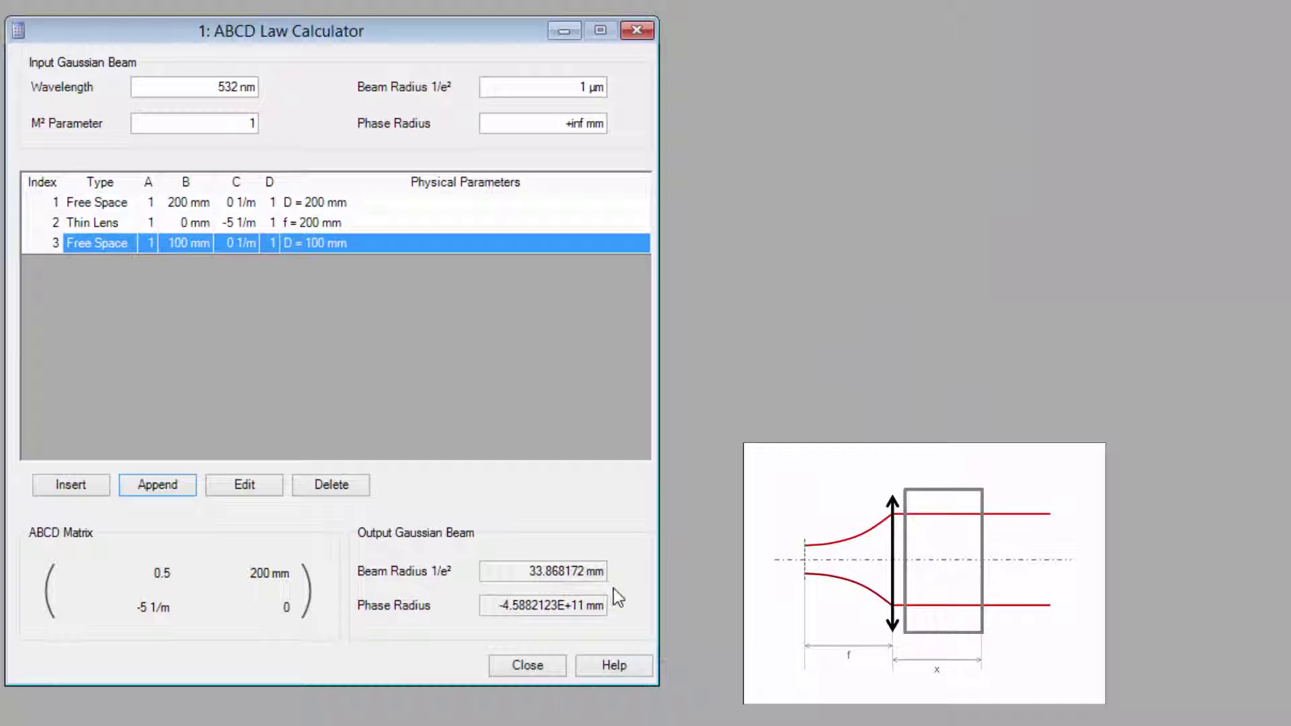
Set the geometrical distance of the free space behind the lens to 200 mm.
double_click(388, 244)
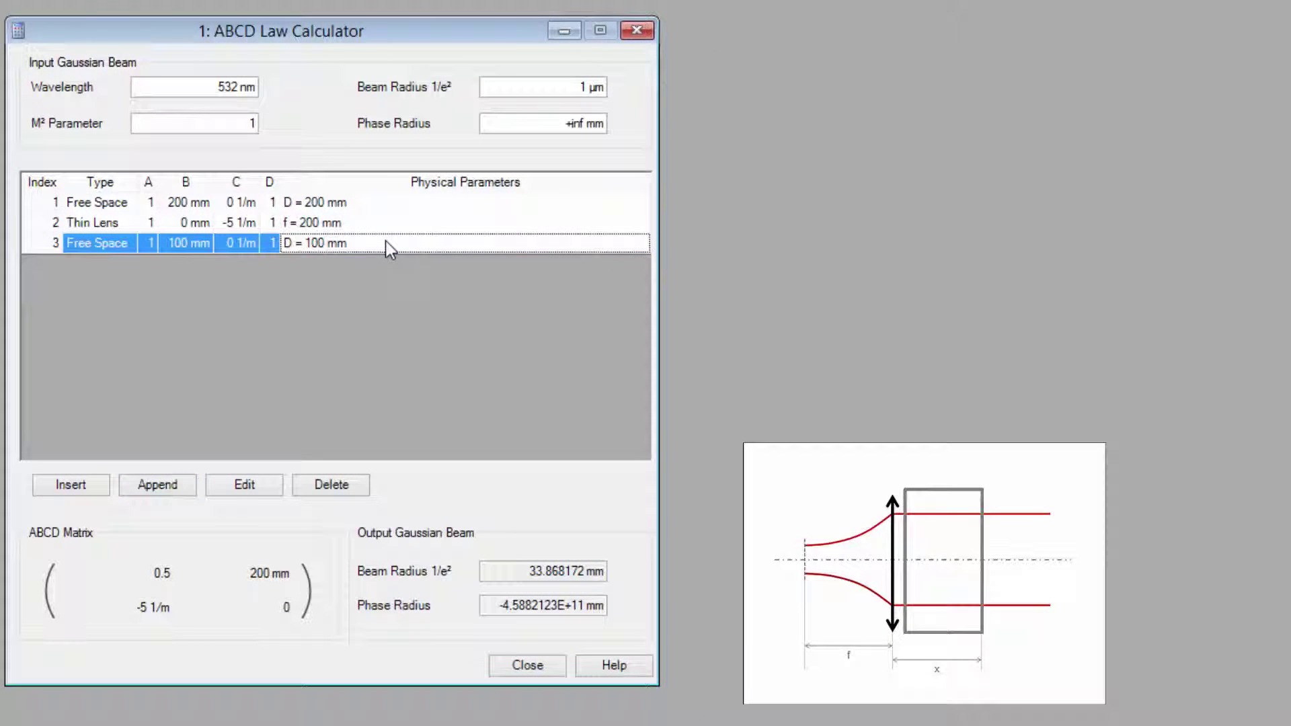
text(200mm)
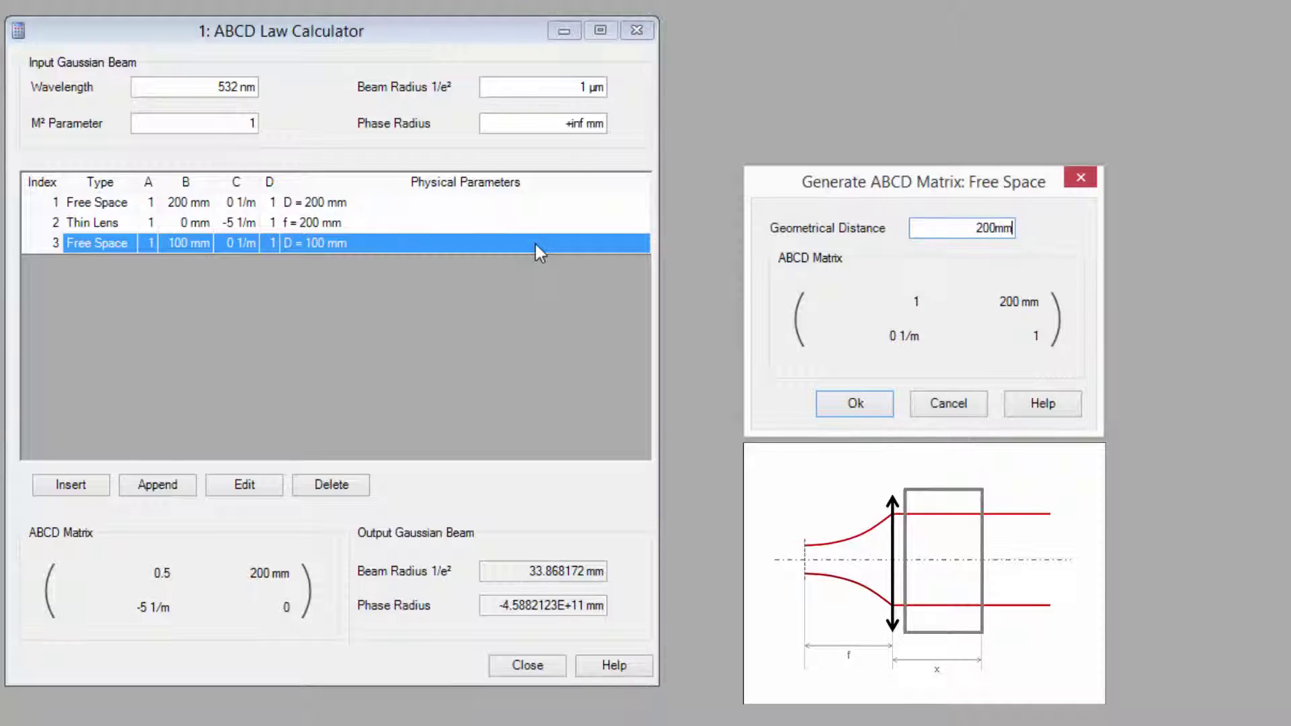
click(829, 407)
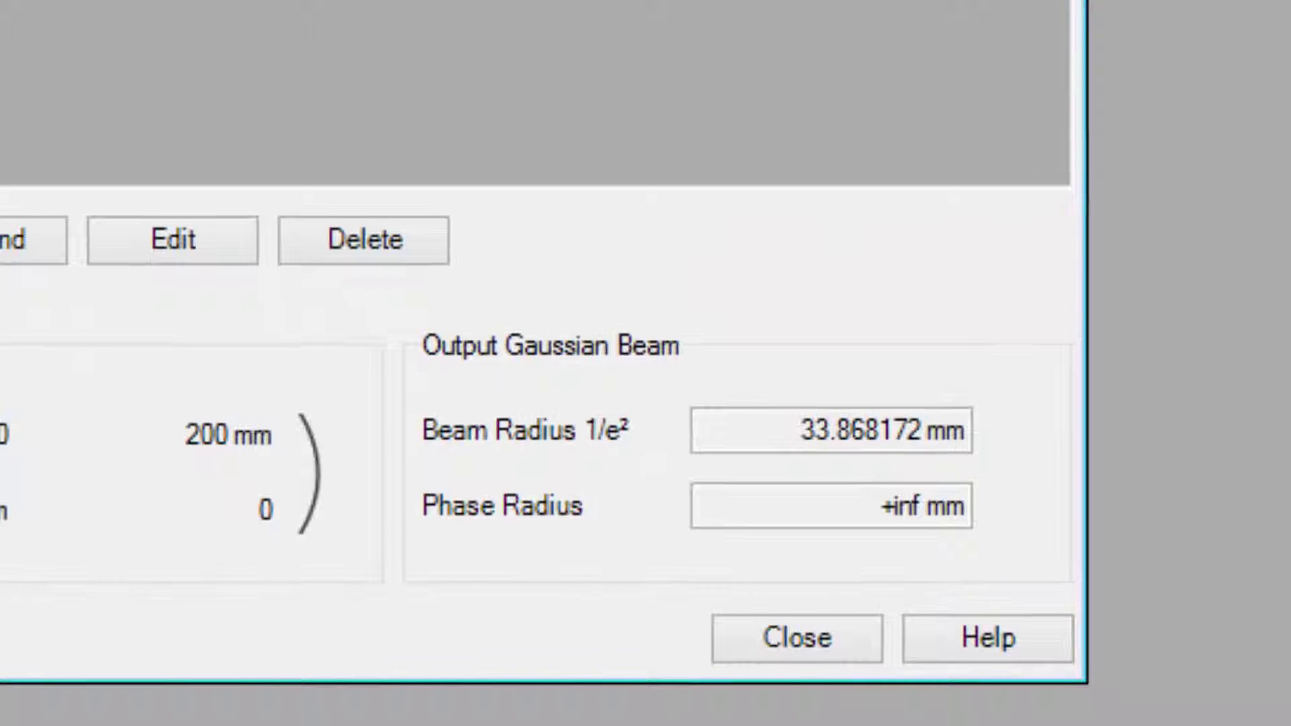
Set the geometrical distance of the free space behind the lens to 300 mm.
click(187, 233)
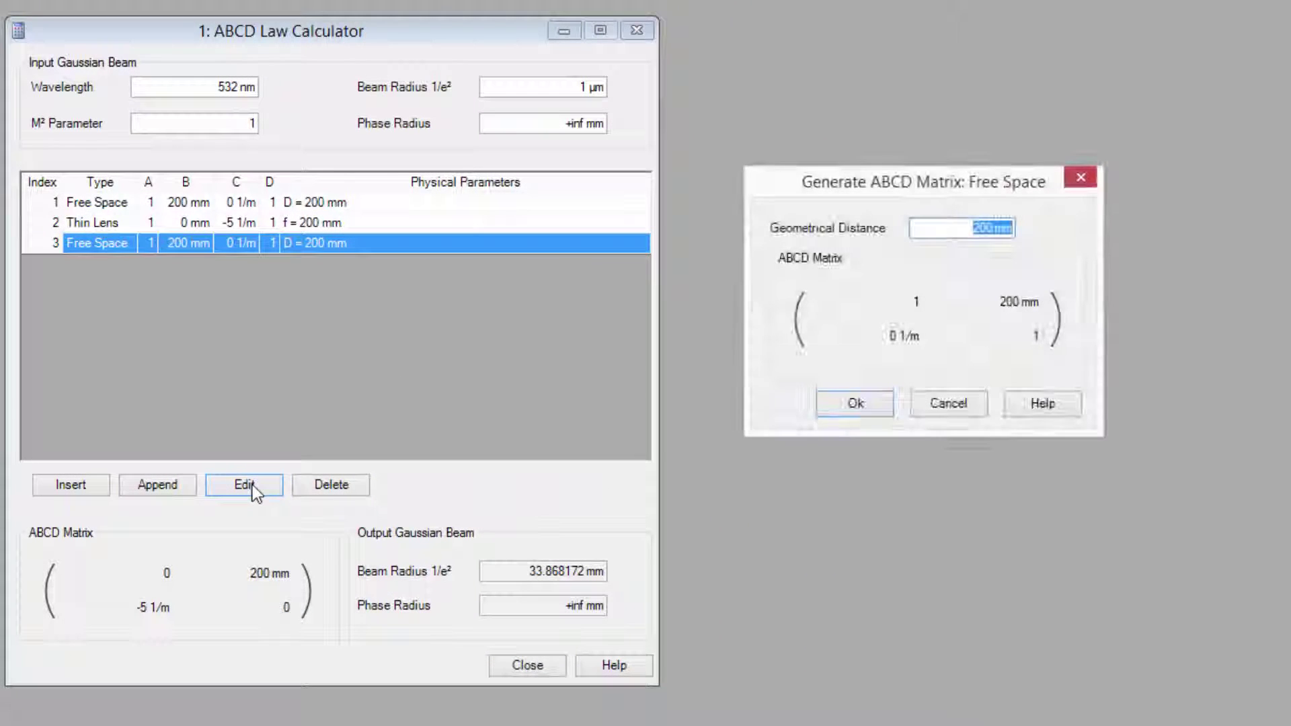
text(300mm)
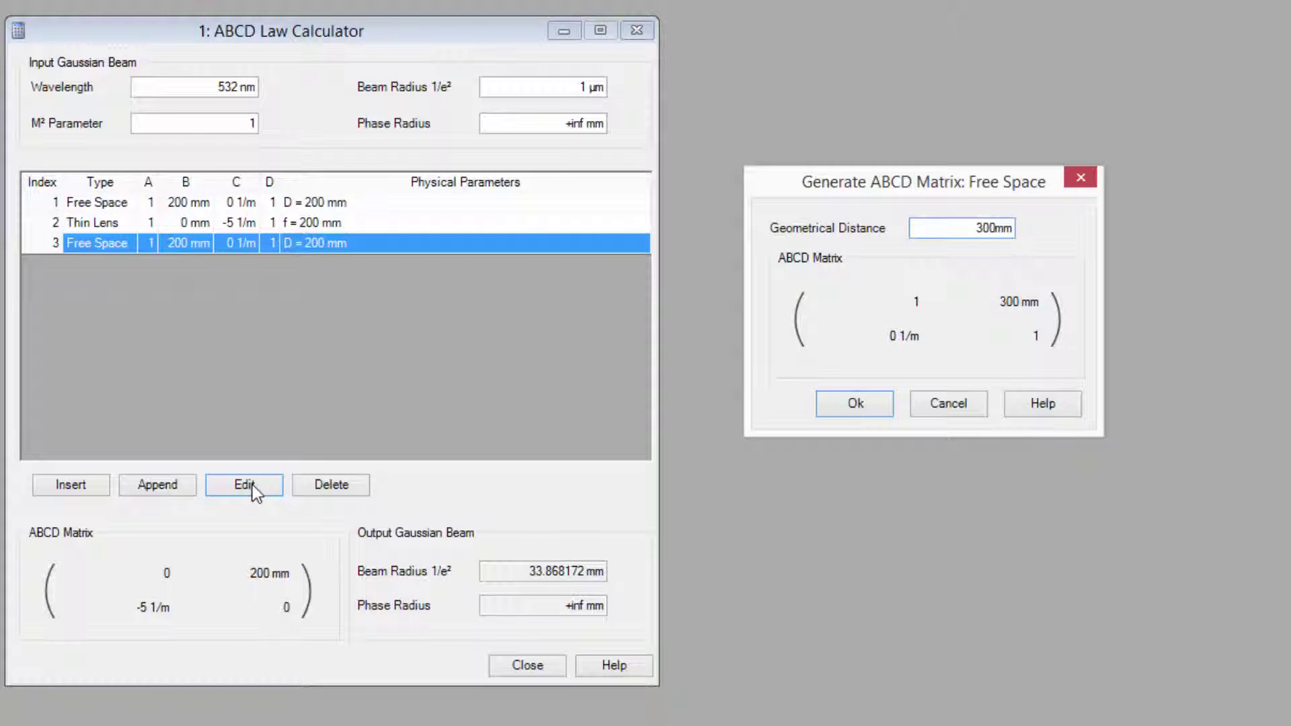
key(Return)
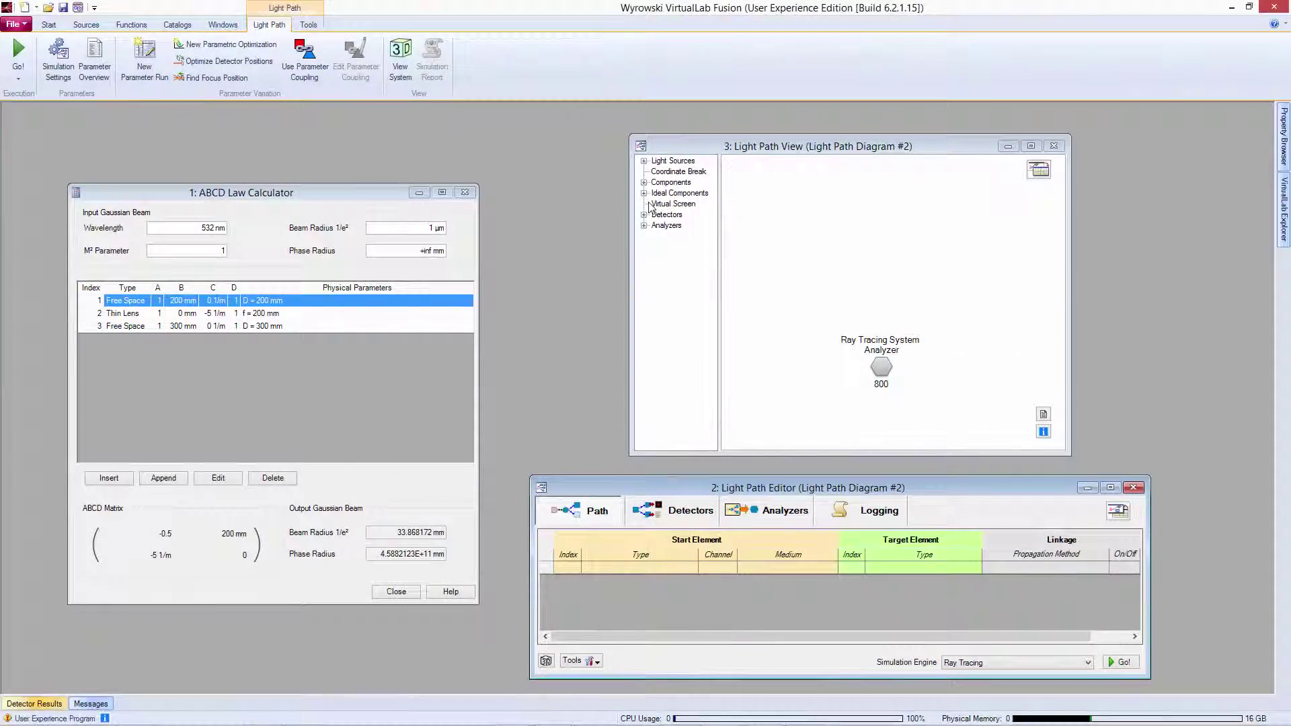
Place an ABCD Matrix Setup from the special ideal components in the Light Path View, above the Ray Tracing System Analyzer.
click(643, 182)
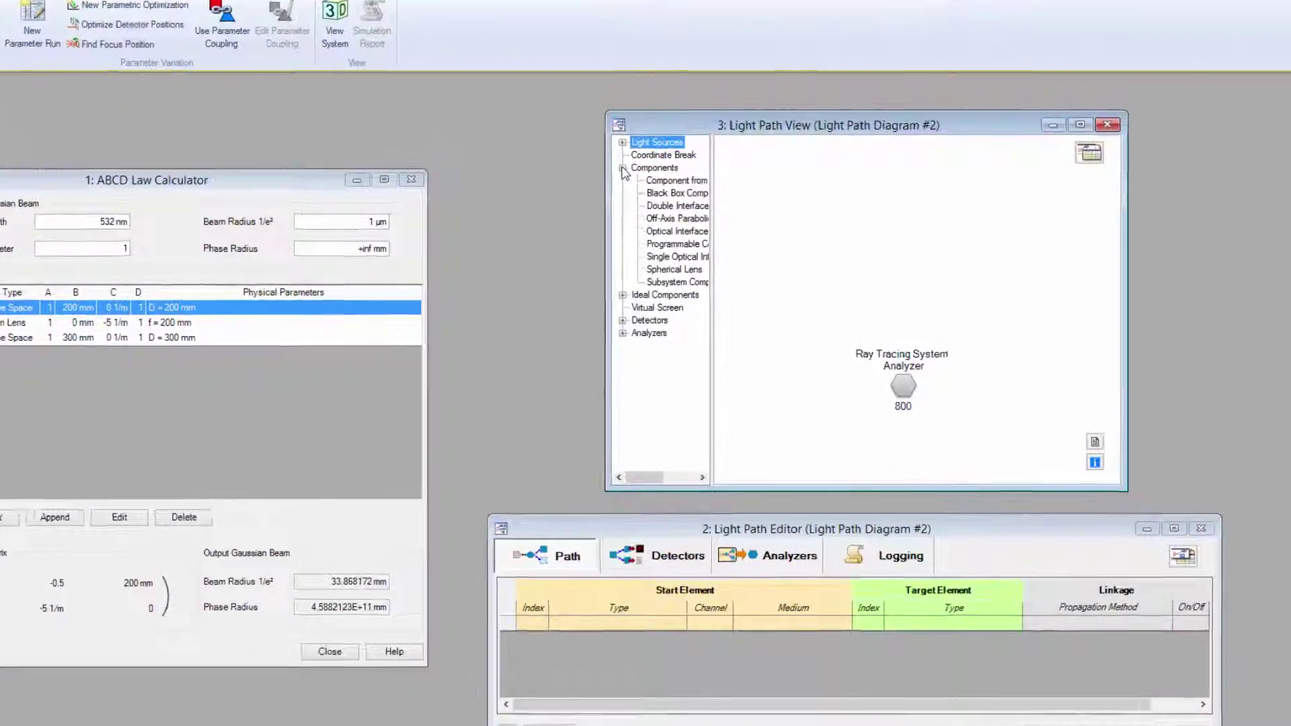
drag(704, 161, 799, 162)
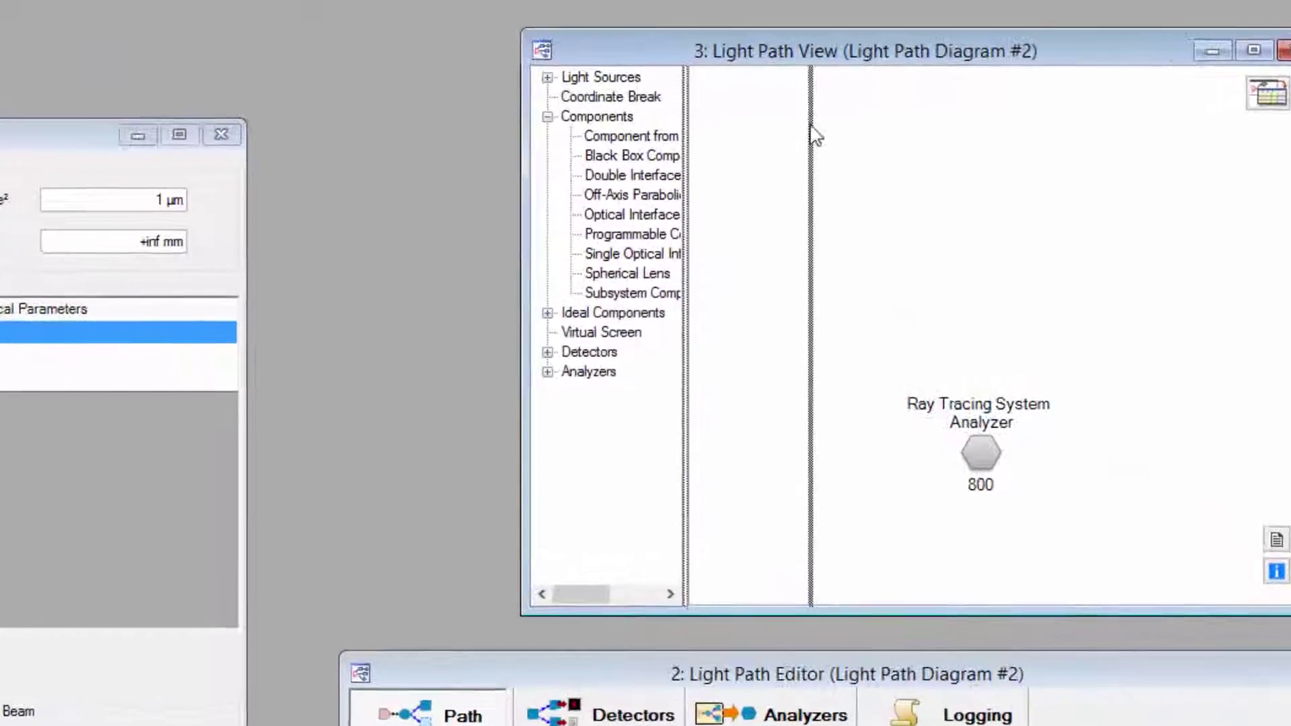
drag(814, 112, 894, 123)
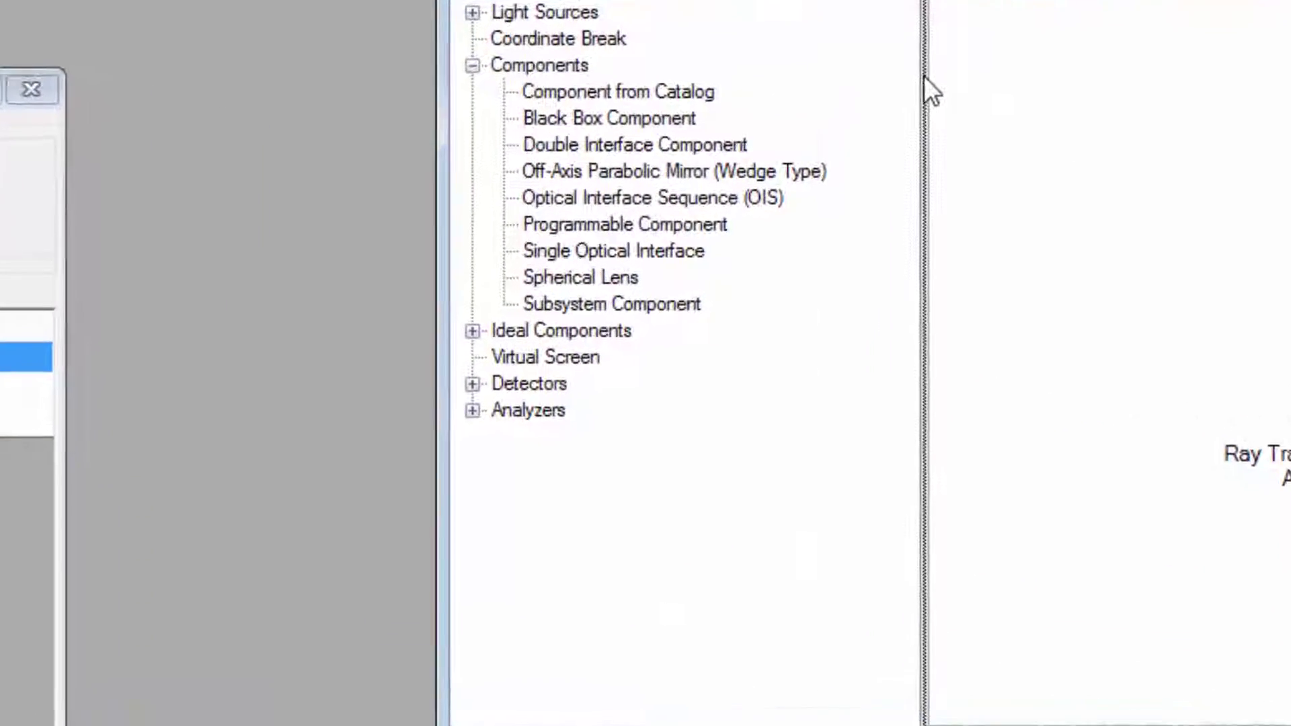
click(454, 335)
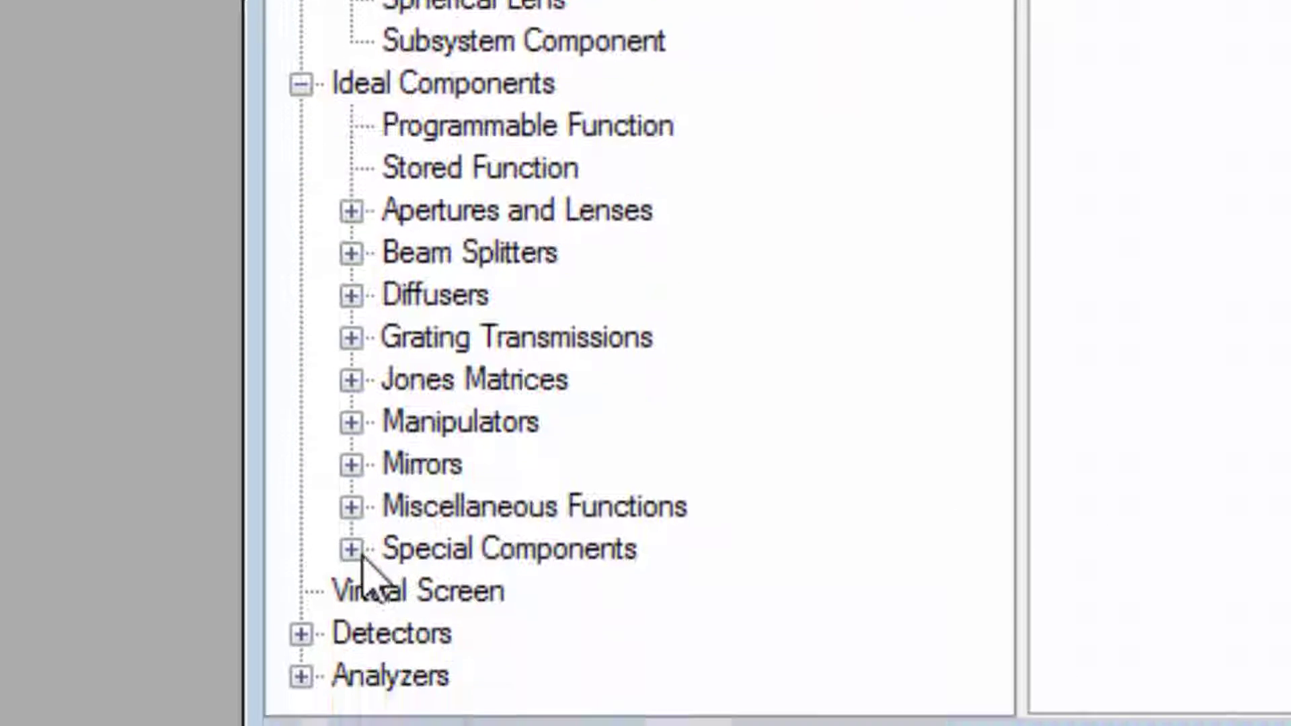
click(351, 448)
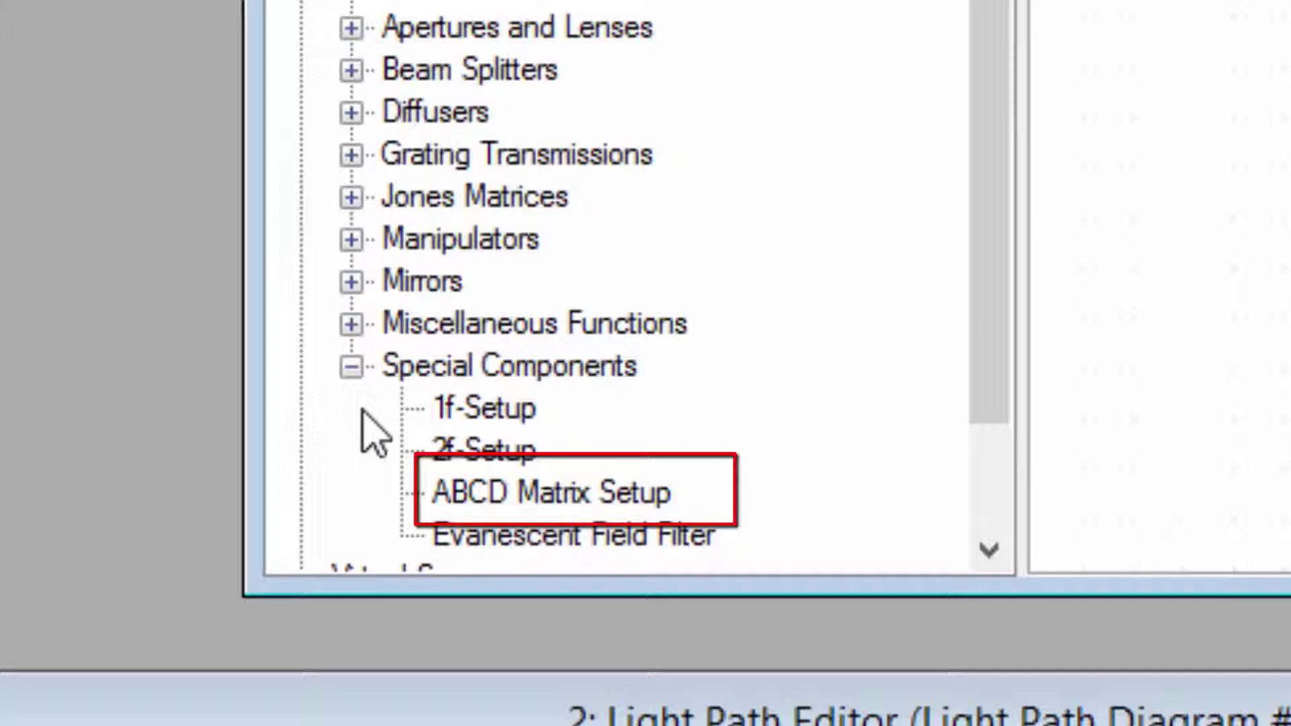
click(538, 492)
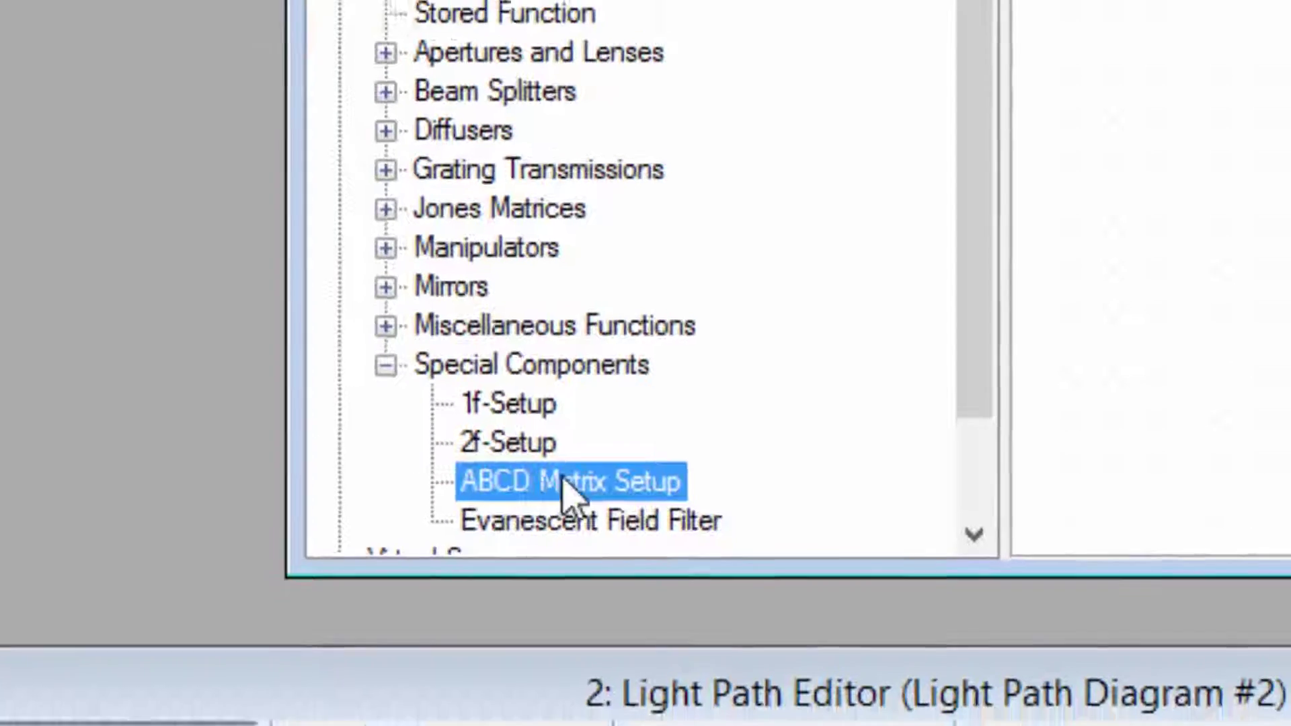
drag(568, 494, 986, 160)
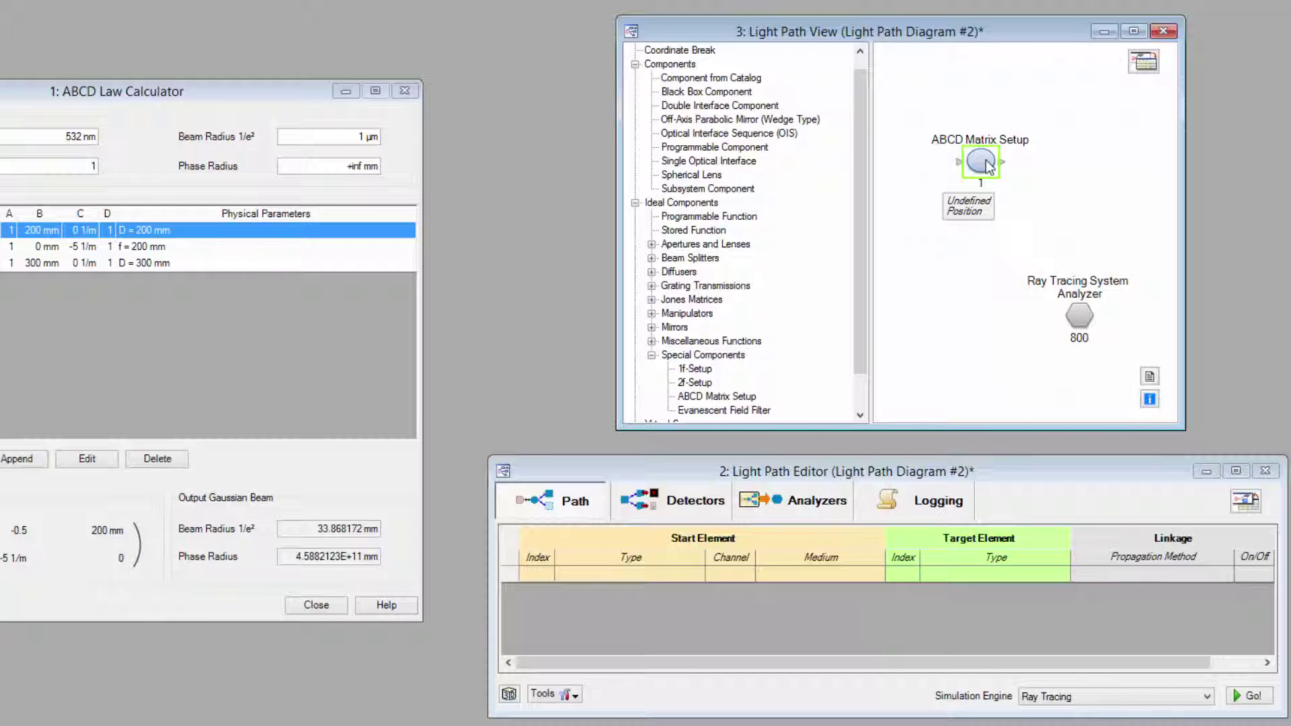
Copy the matrix elements from the ABCD Law Calculator into the ABCD Matrix Setup's function settings.
double_click(985, 161)
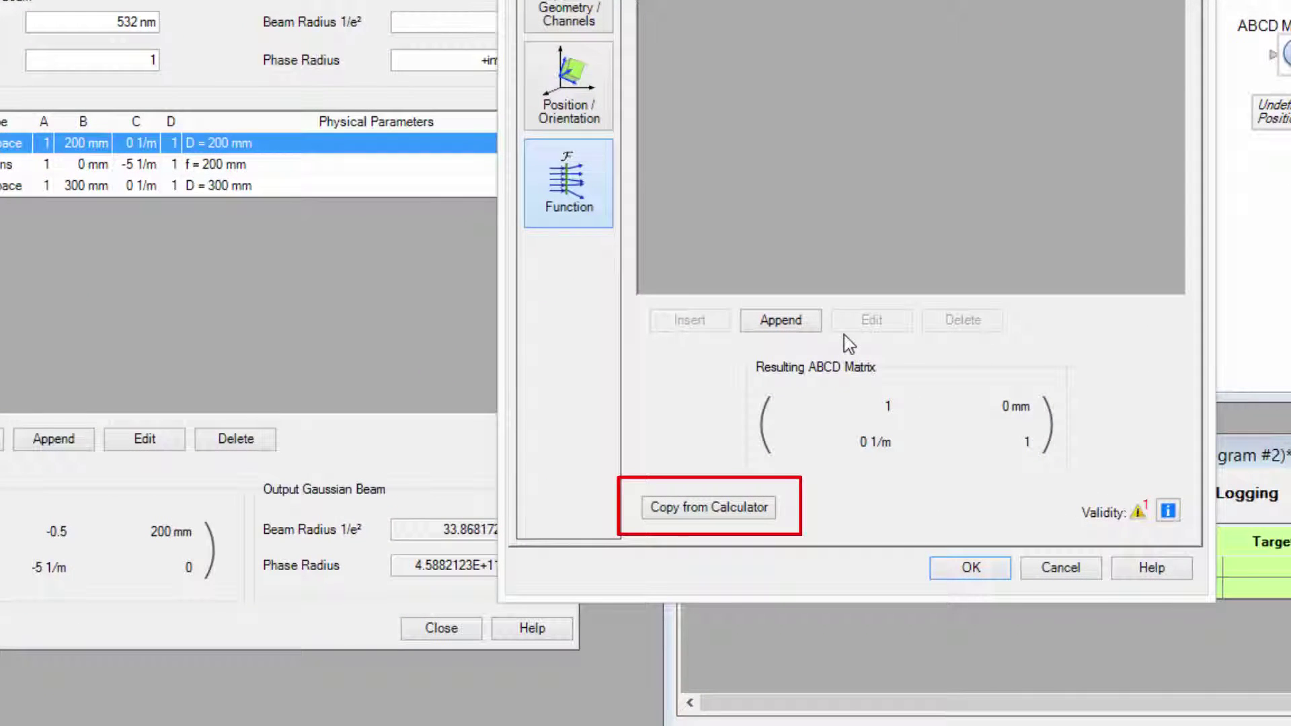
click(747, 516)
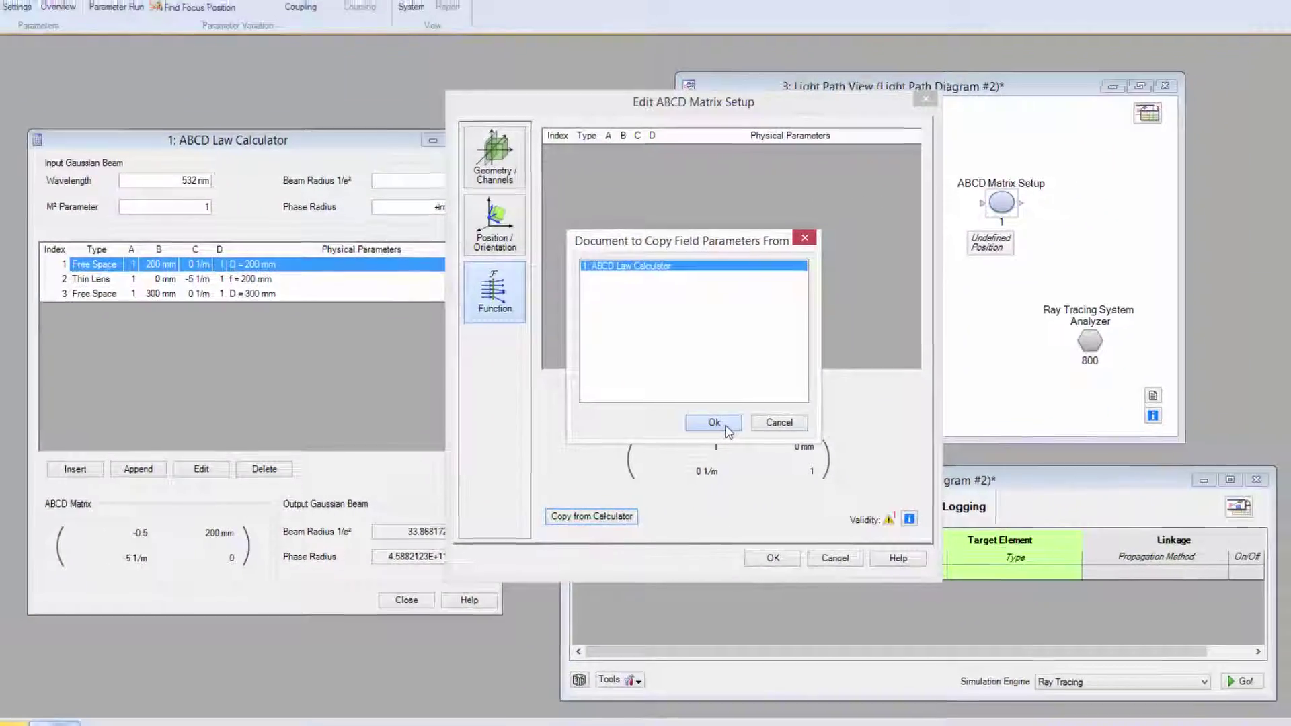
click(725, 426)
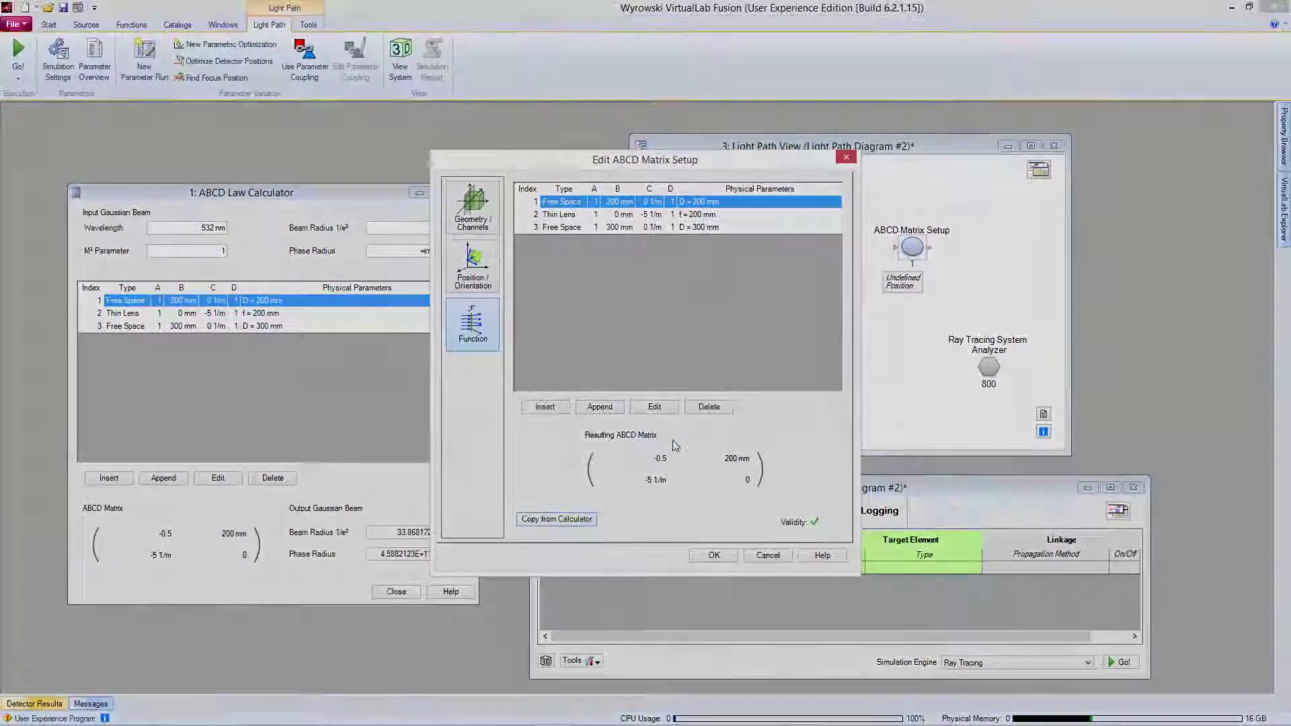